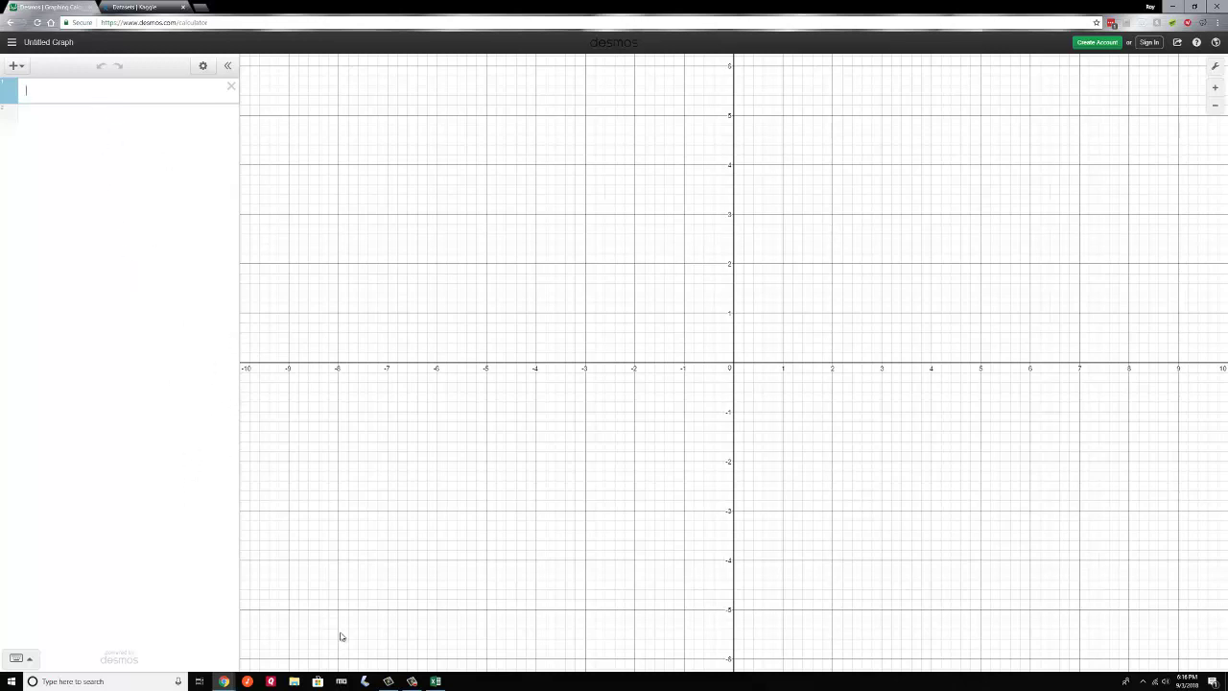
Step: Copy the three data columns in Excel cells A1:C17 and return to the Desmos graph
click(436, 681)
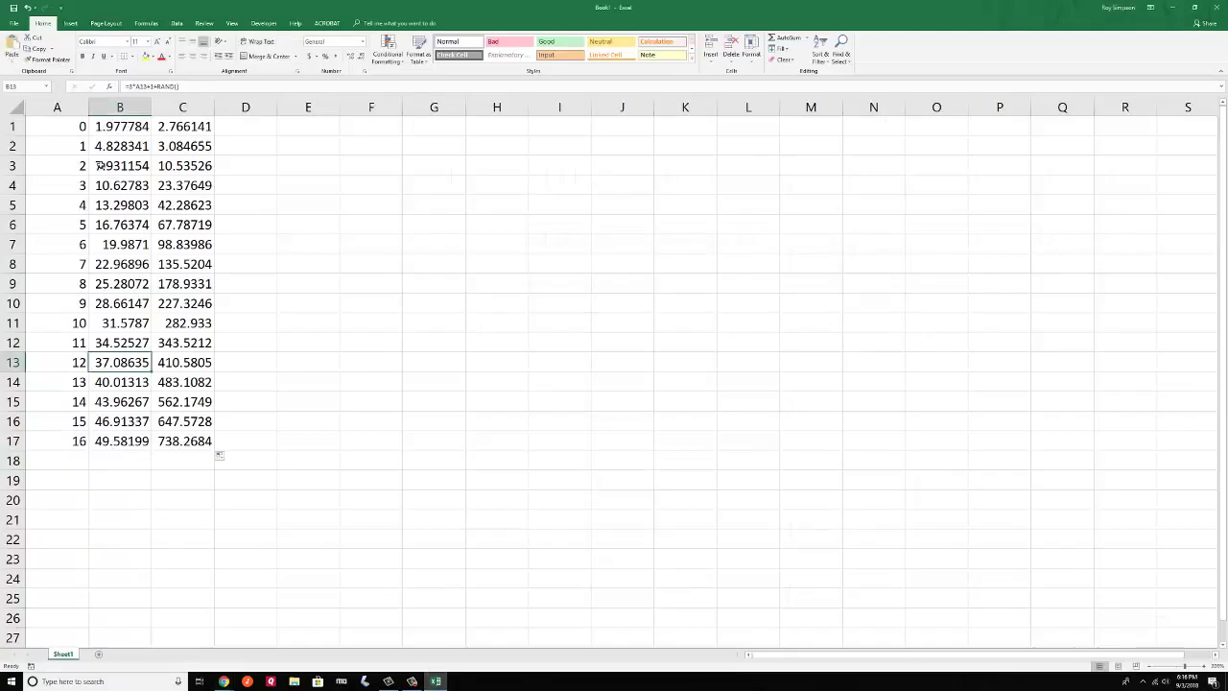
drag(64, 124, 187, 443)
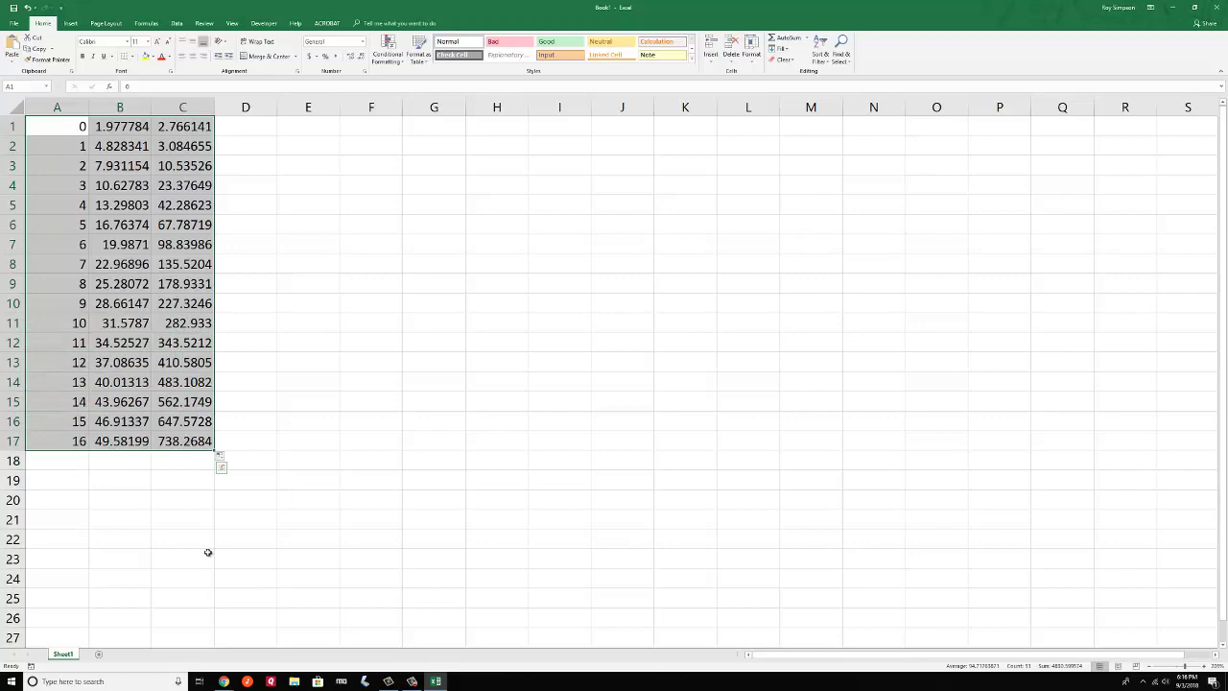
key(ctrl+c)
key(alt+Tab)
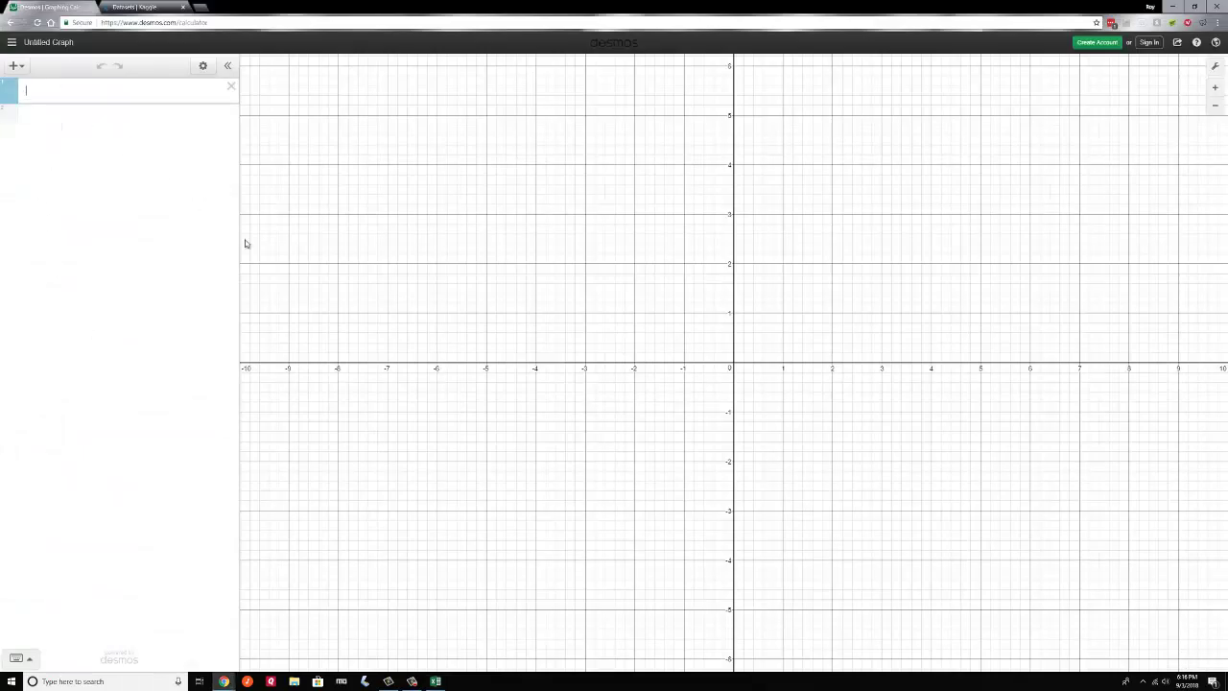
Step: Paste the Excel data into Desmos as a 17-row x₁, y₁, z₁ table
key(ctrl+v)
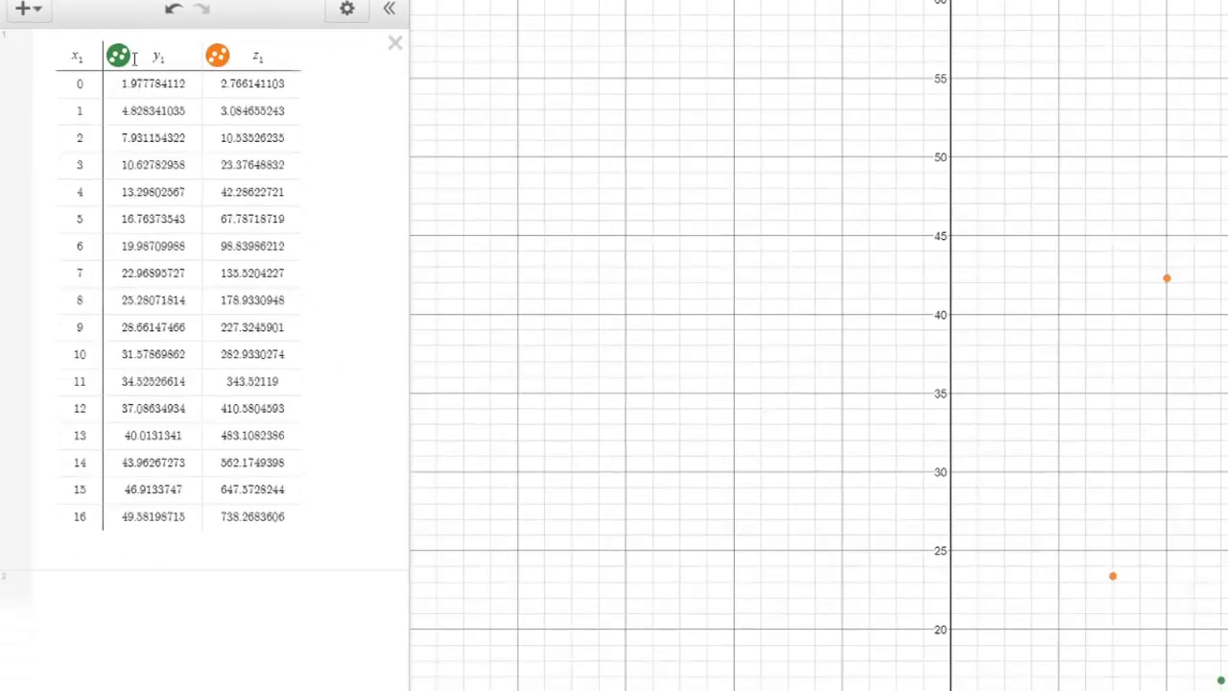
Step: Enter the linear regression y₁ ~ a·x₁ + b in a new row below the table
click(107, 597)
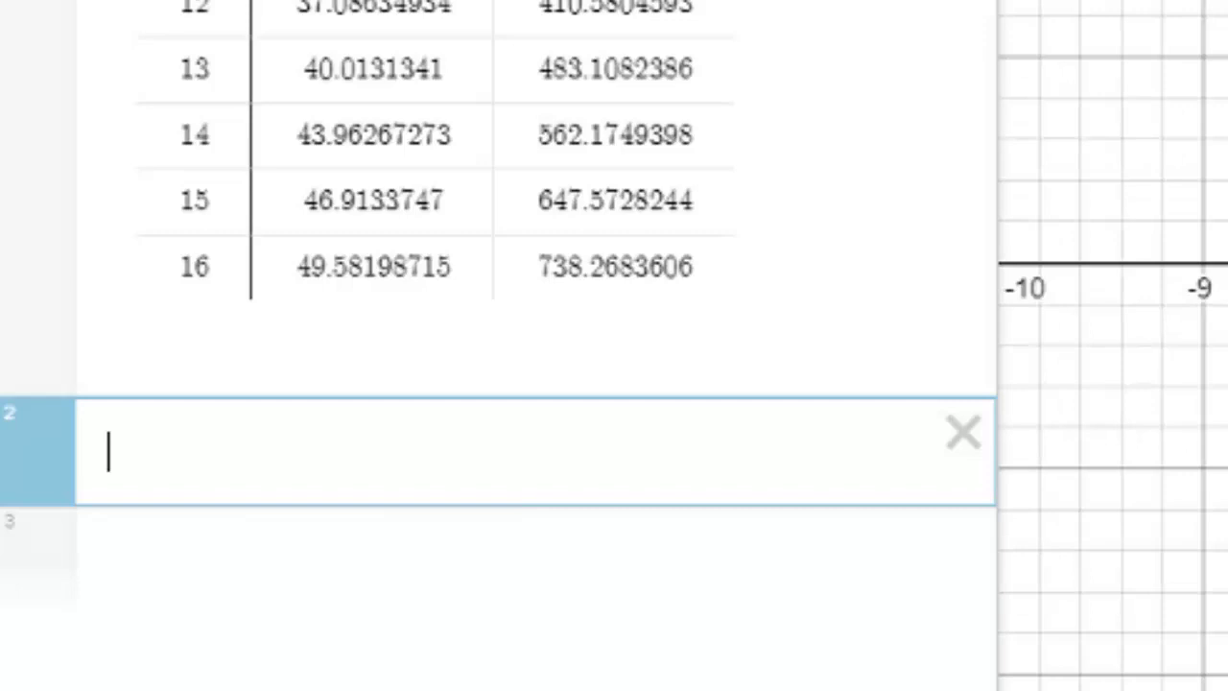
text(y_1)
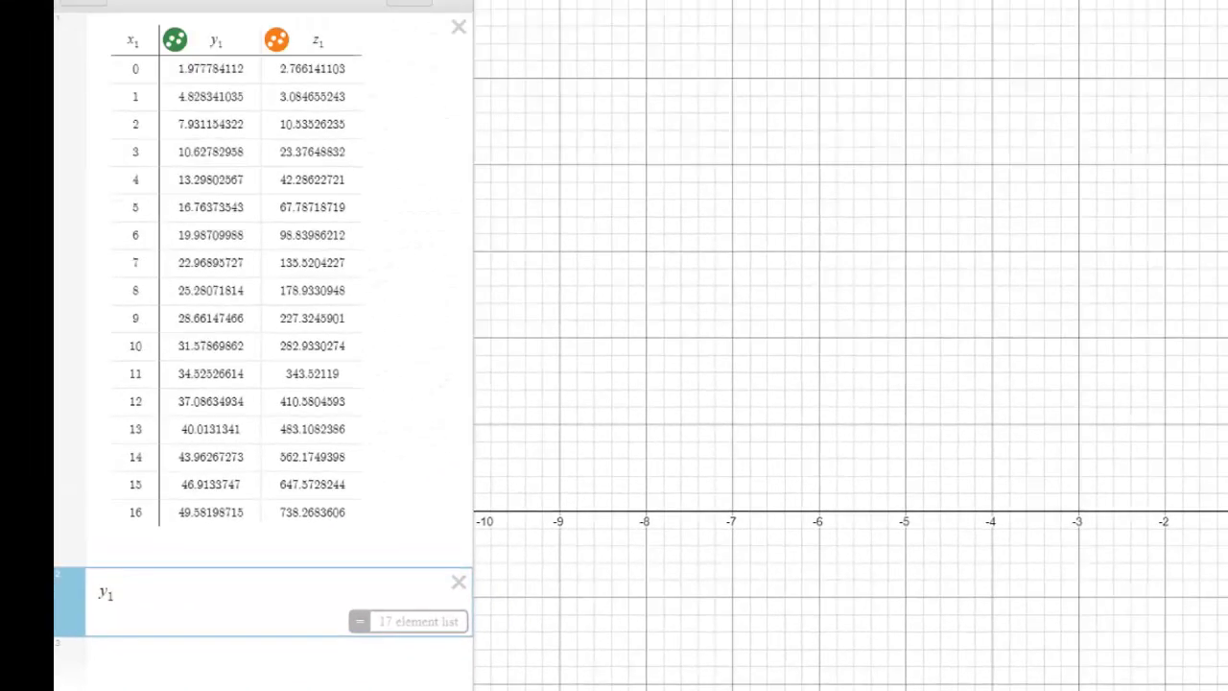
text(~)
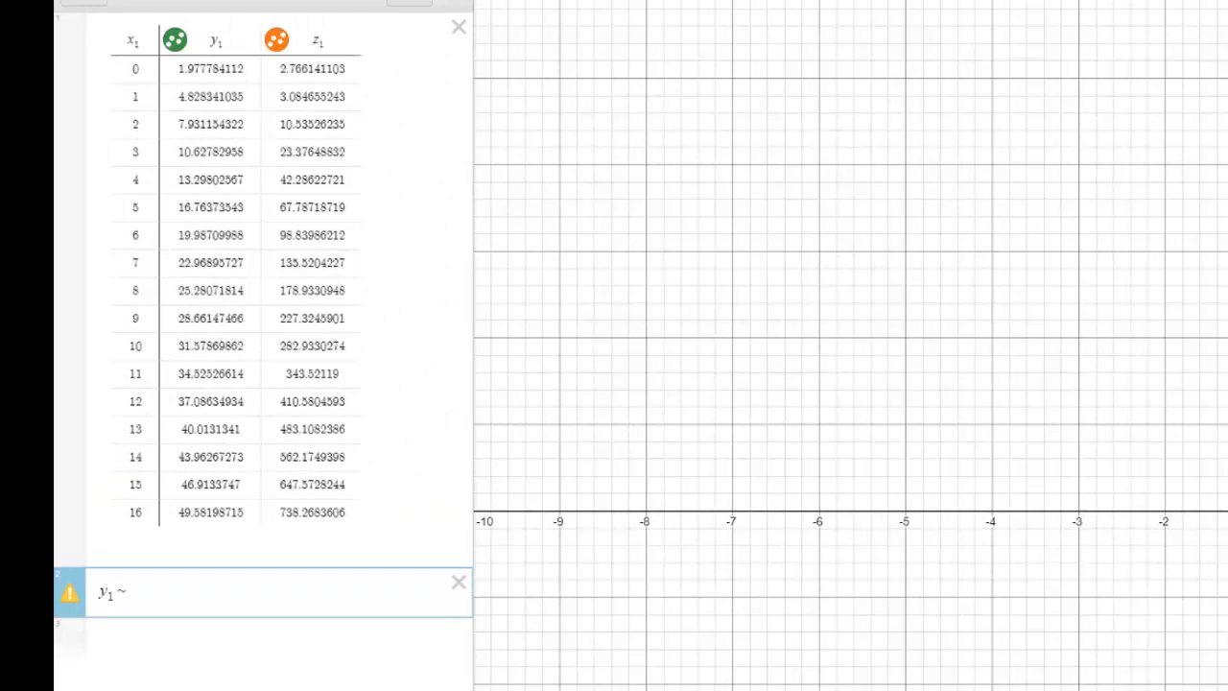
text(a)
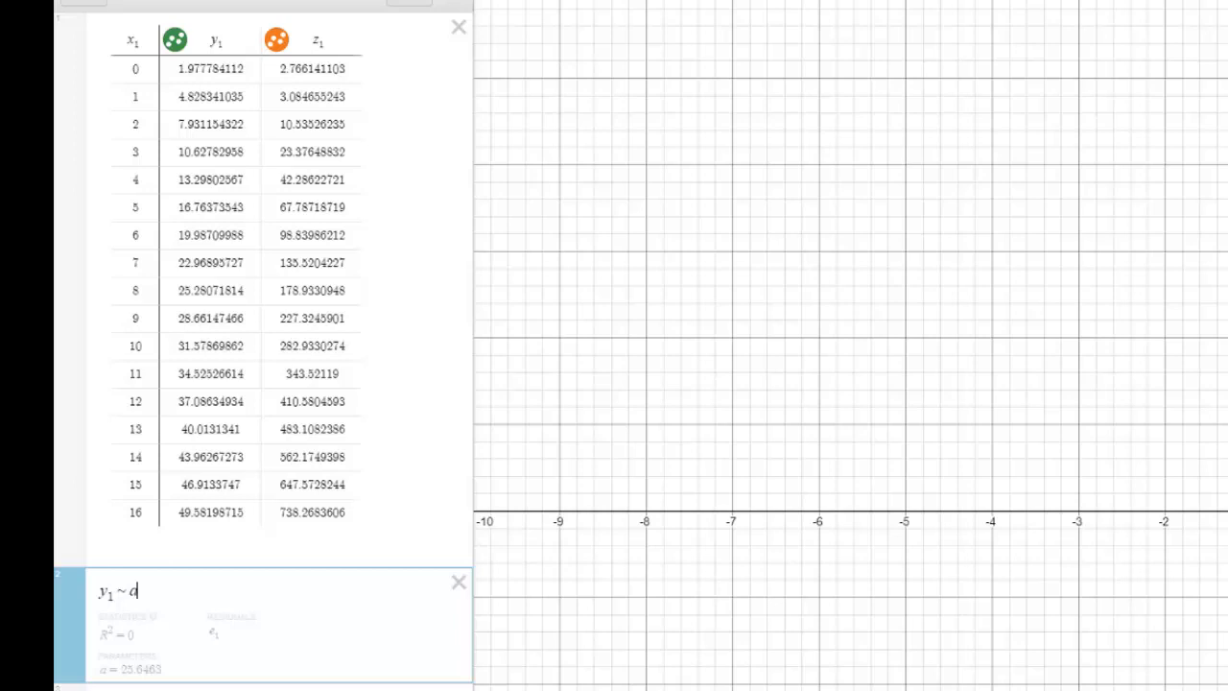
text(*x1)
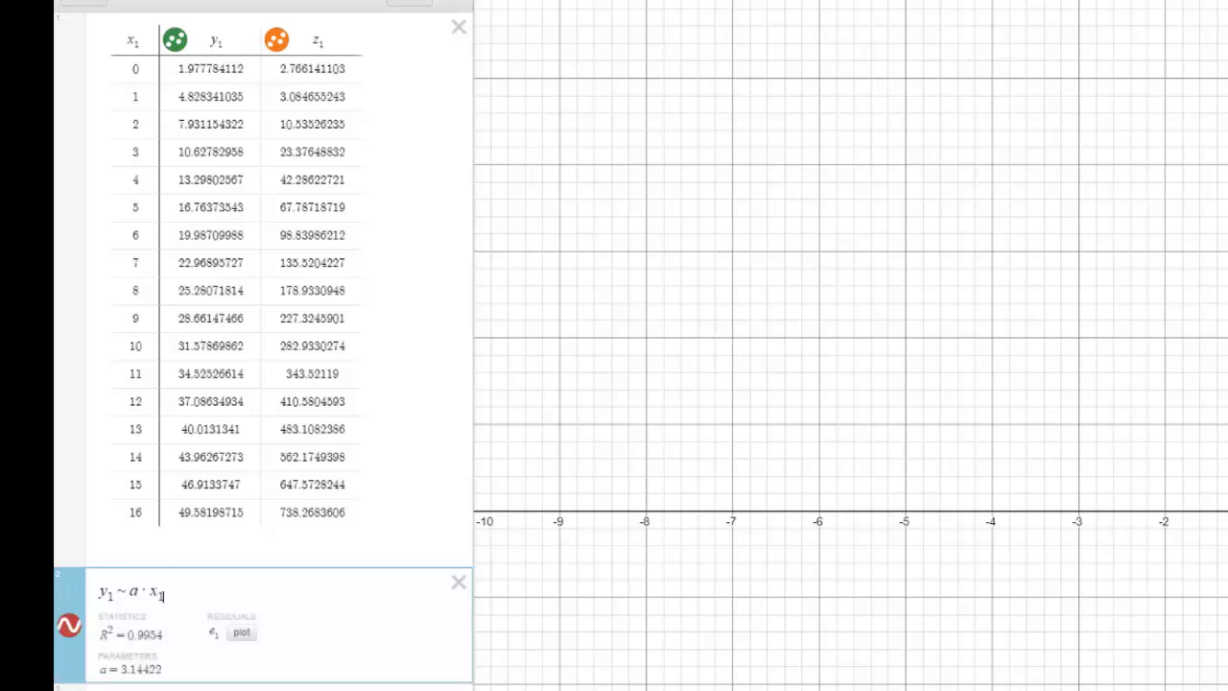
text(+b)
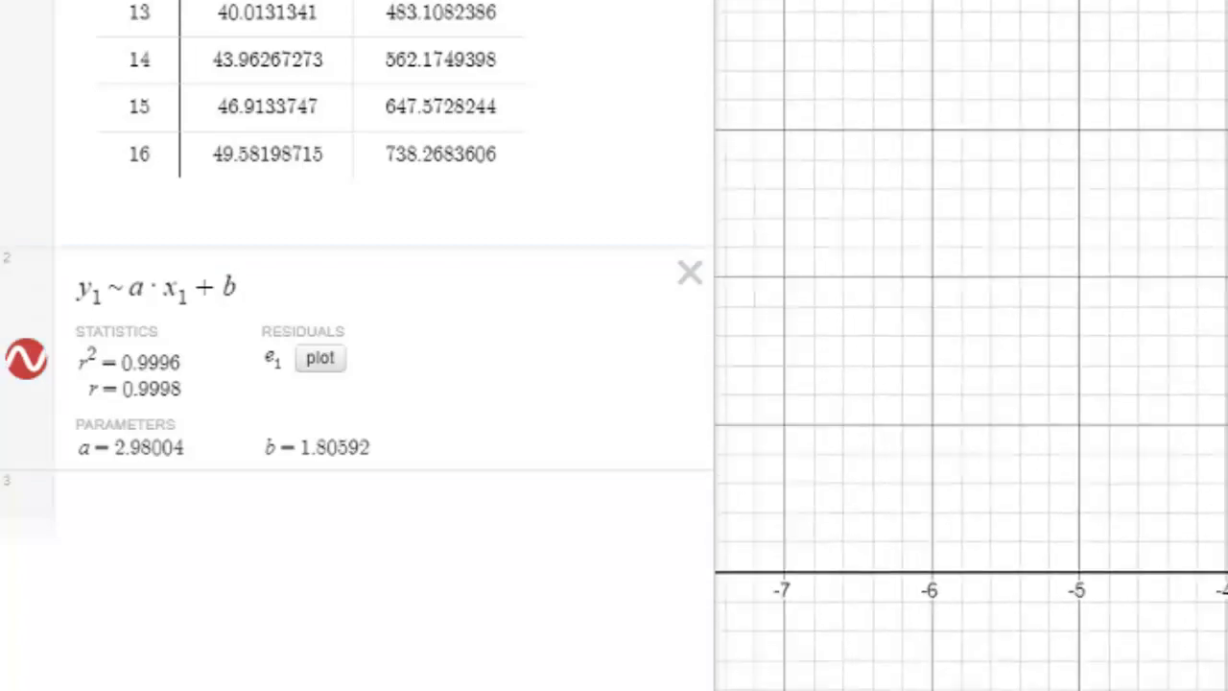
Step: Zoom and pan the graph to show the red regression line, x-axis and lower data points
scroll(971, 345, down, 5)
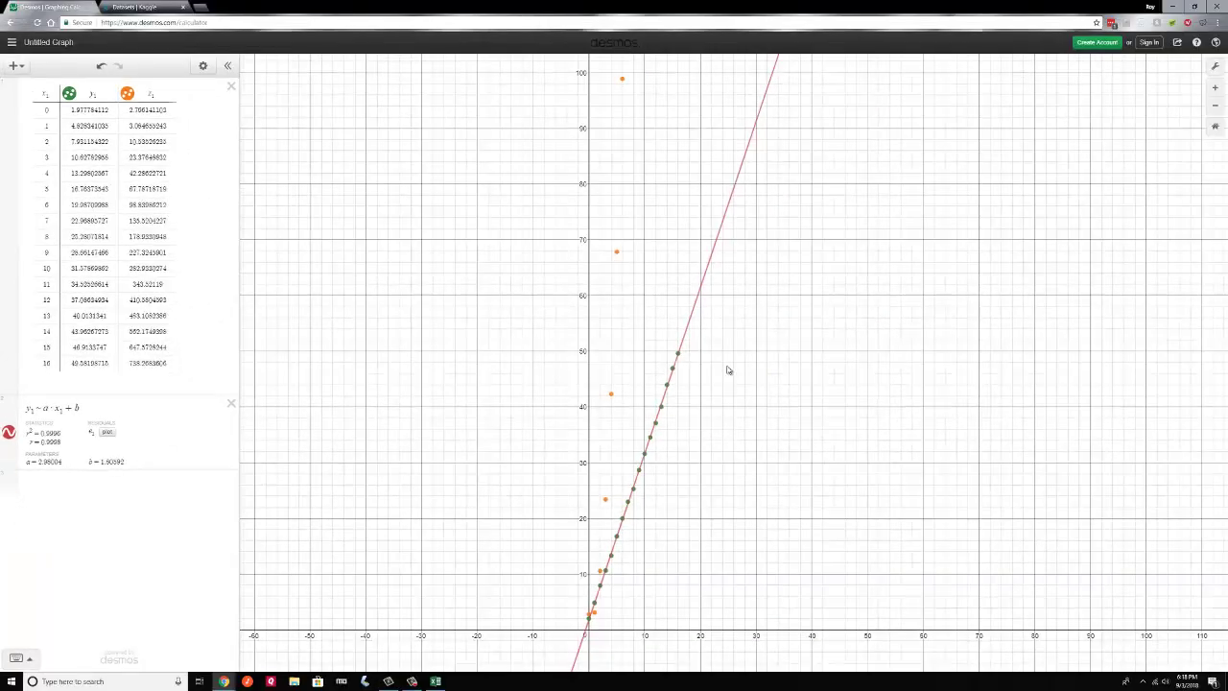
scroll(729, 365, down, 3)
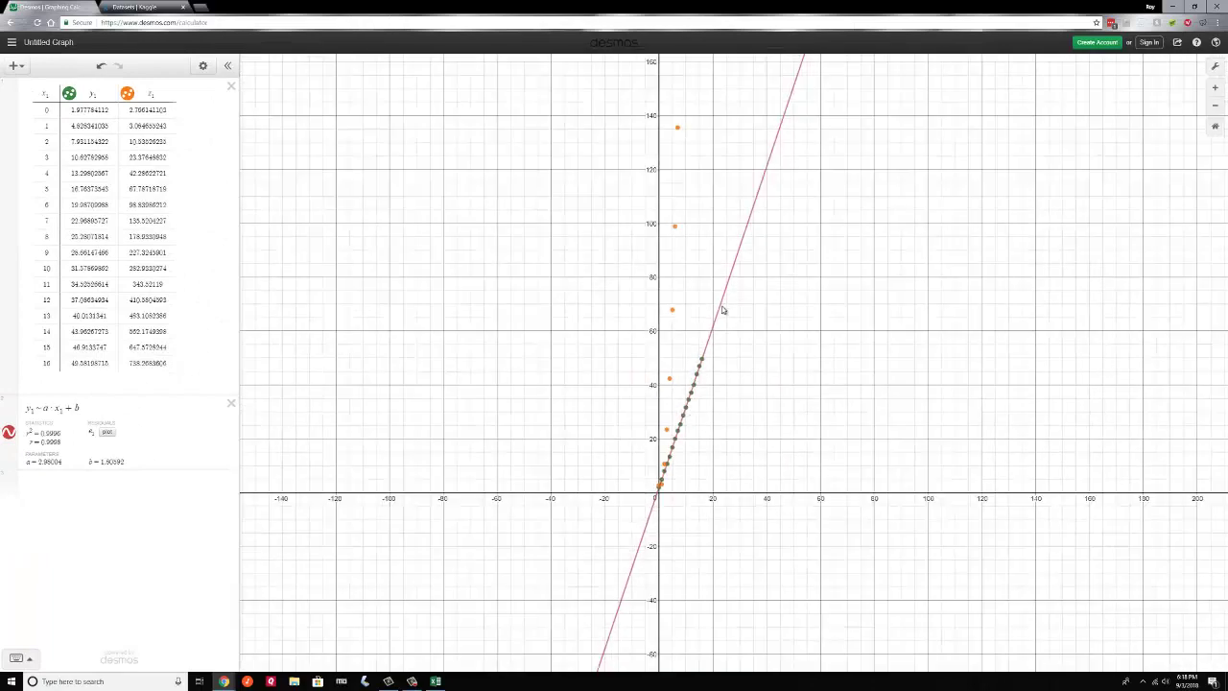
scroll(707, 419, up, 5)
scroll(678, 408, up, 5)
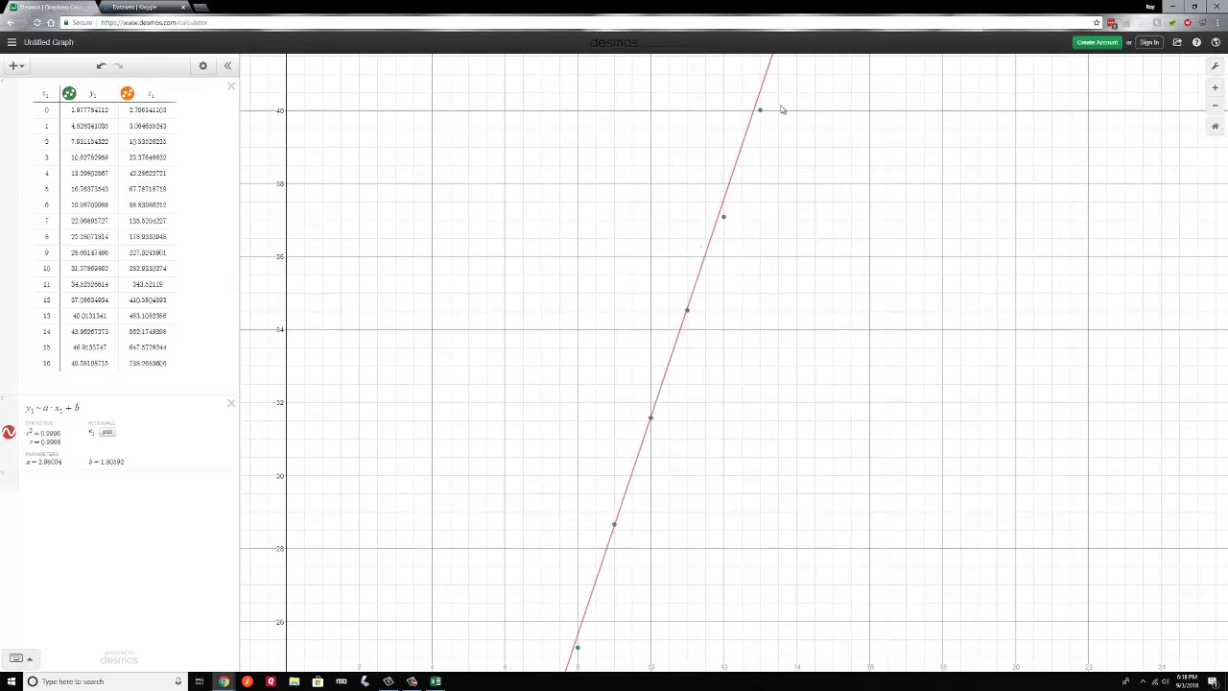
scroll(441, 566, down, 2)
scroll(440, 566, down, 5)
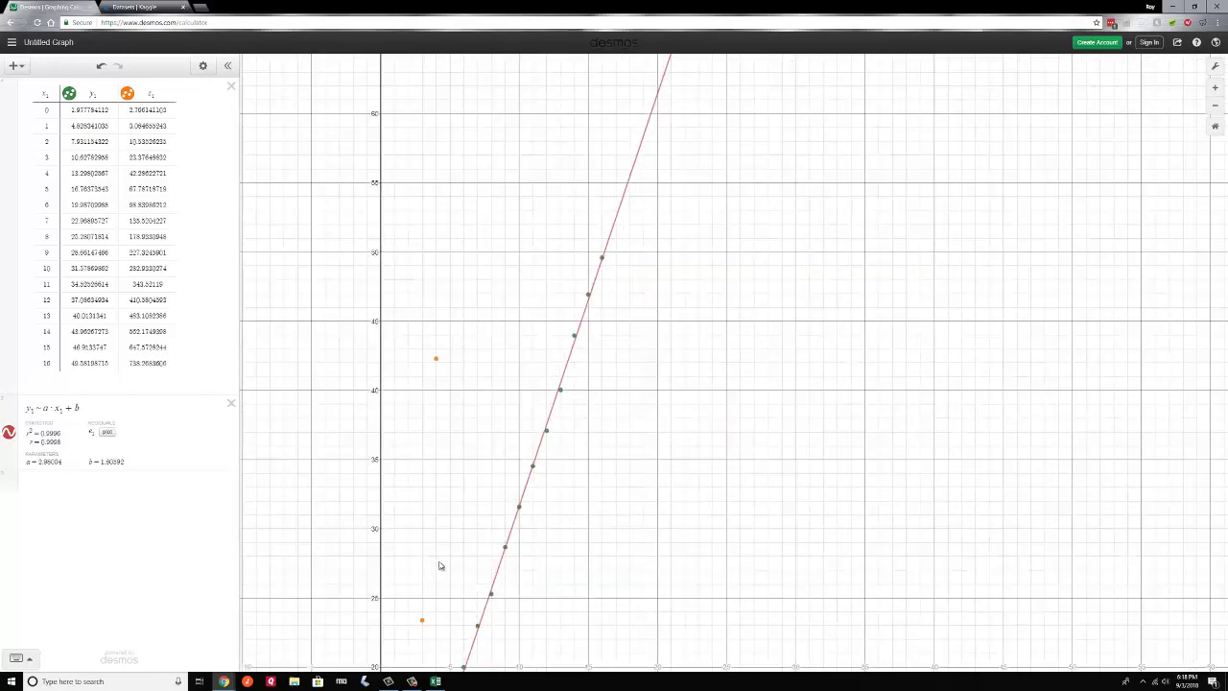
drag(441, 567, 507, 420)
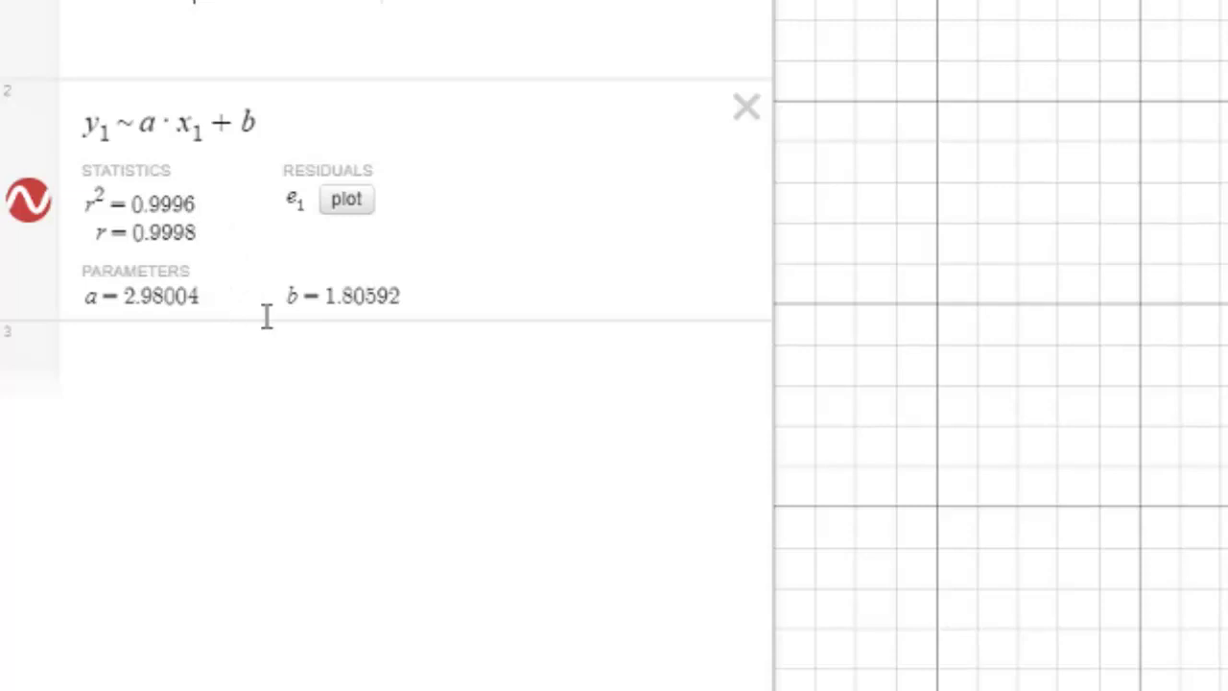
Step: Add a new expression with the quadratic regression y₁ ~ cx₁² + dx₁ + f
click(421, 404)
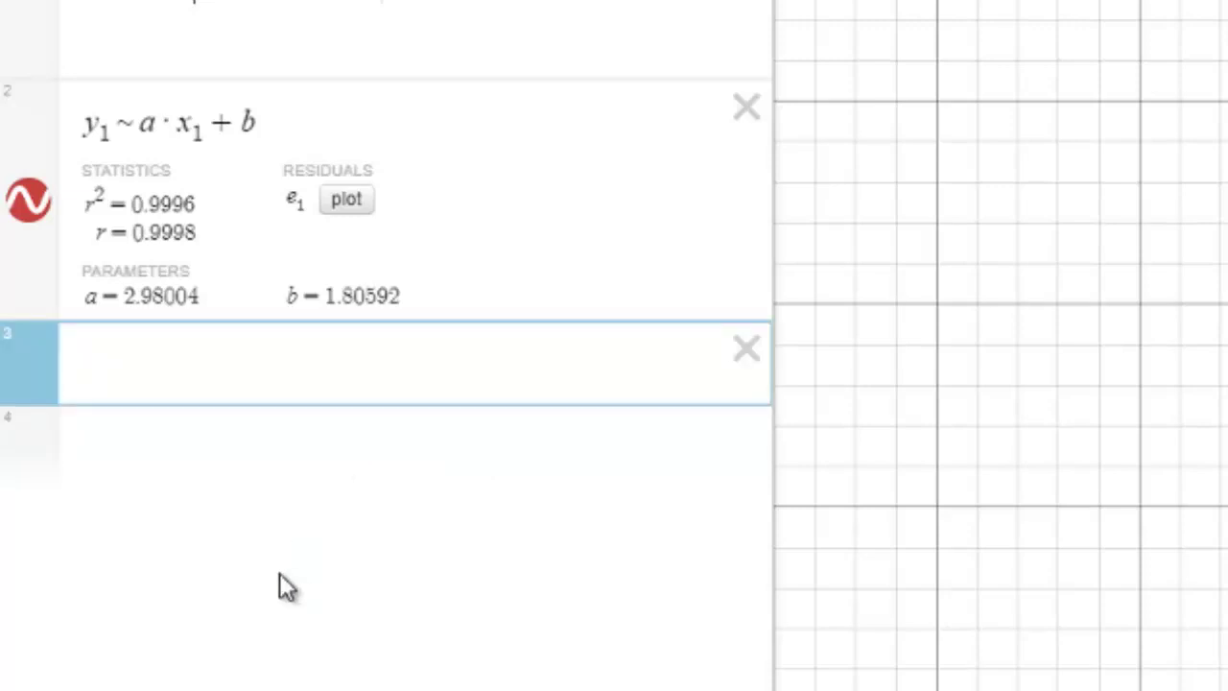
text(y_1 )
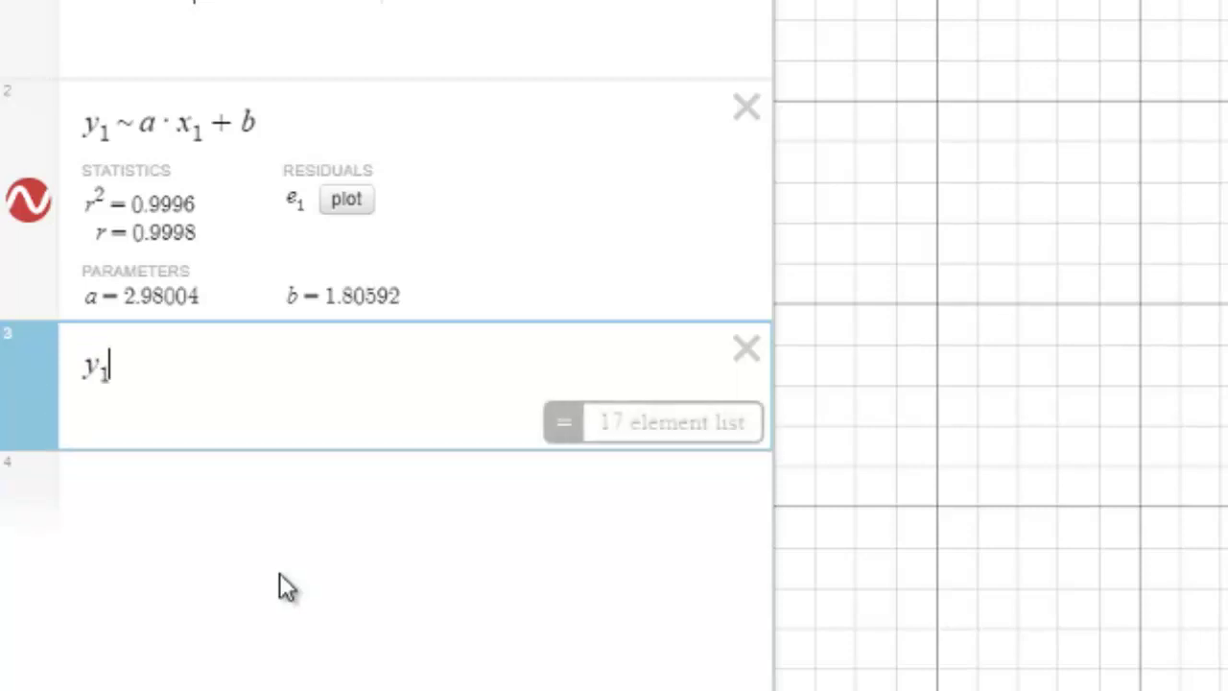
text(~)
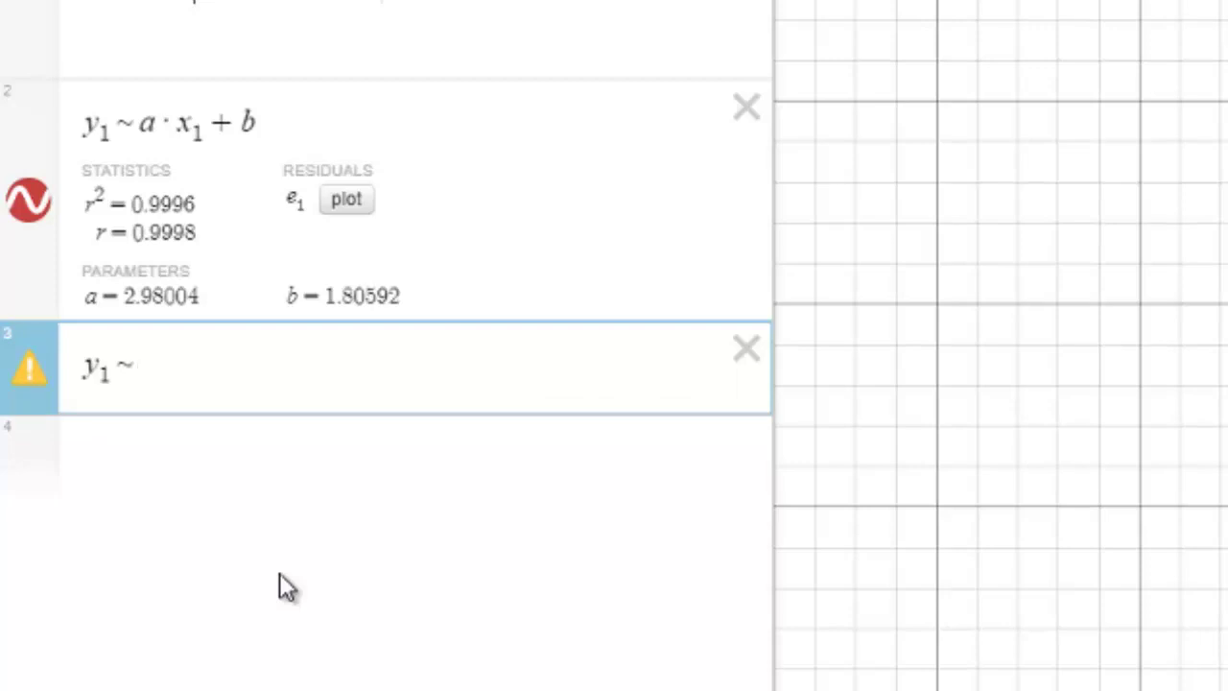
text(cx)
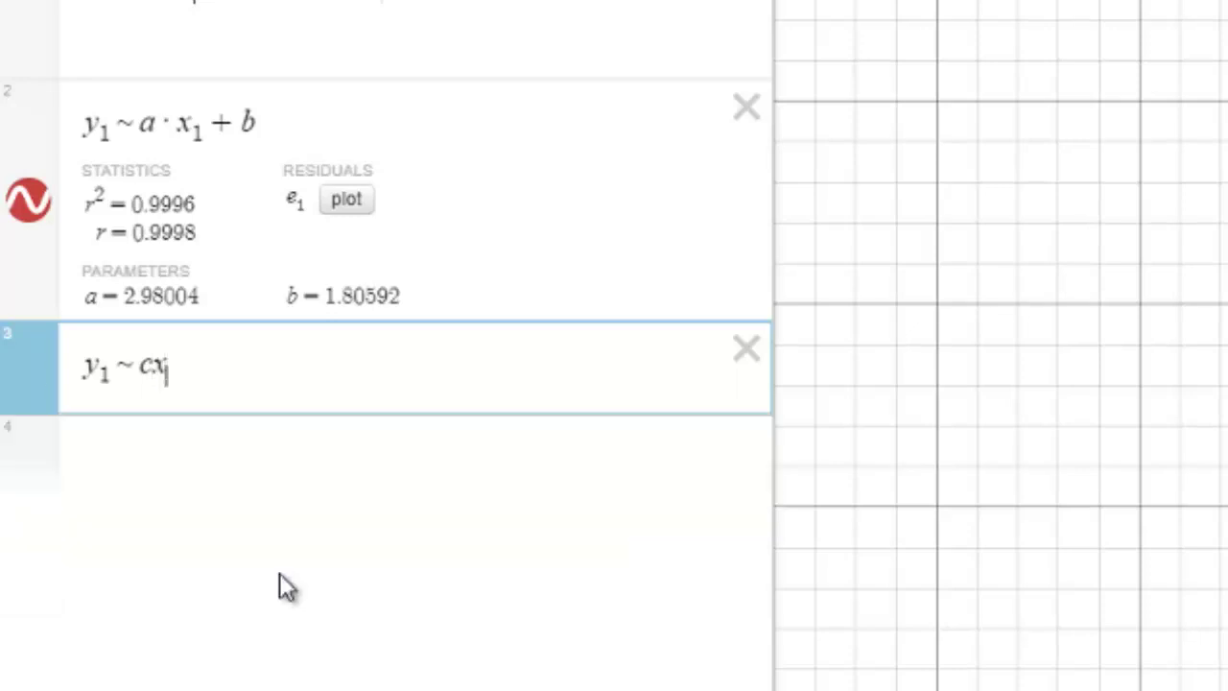
text(_1)
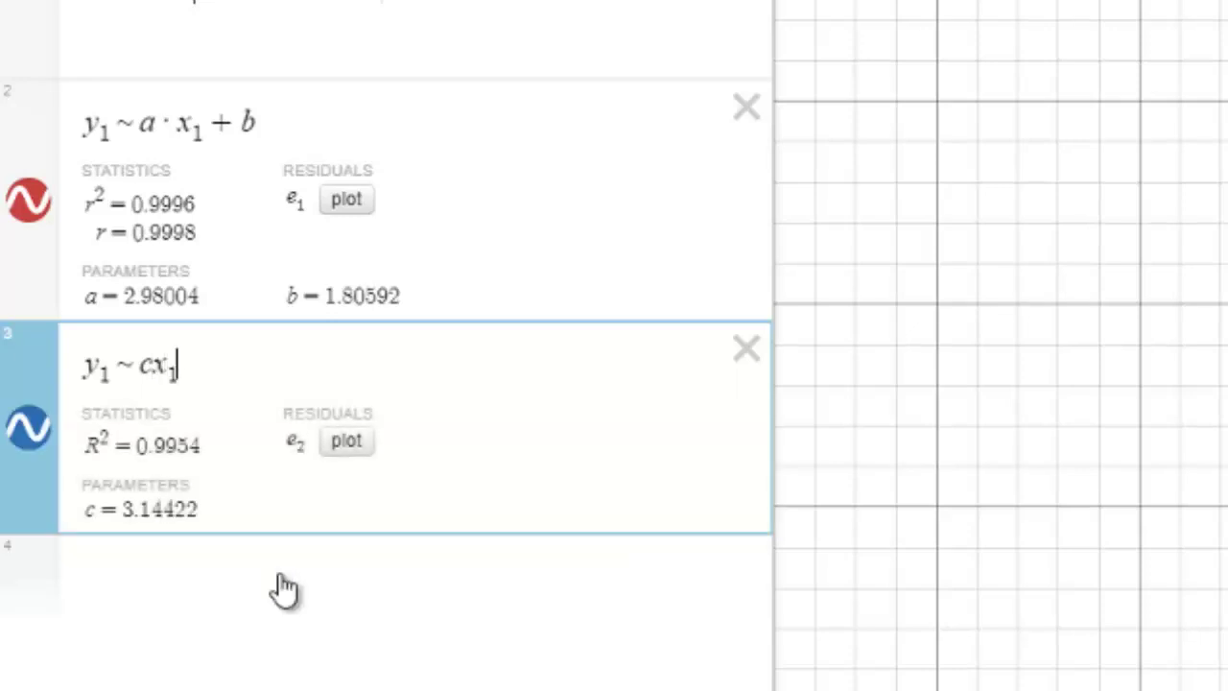
text(^2)
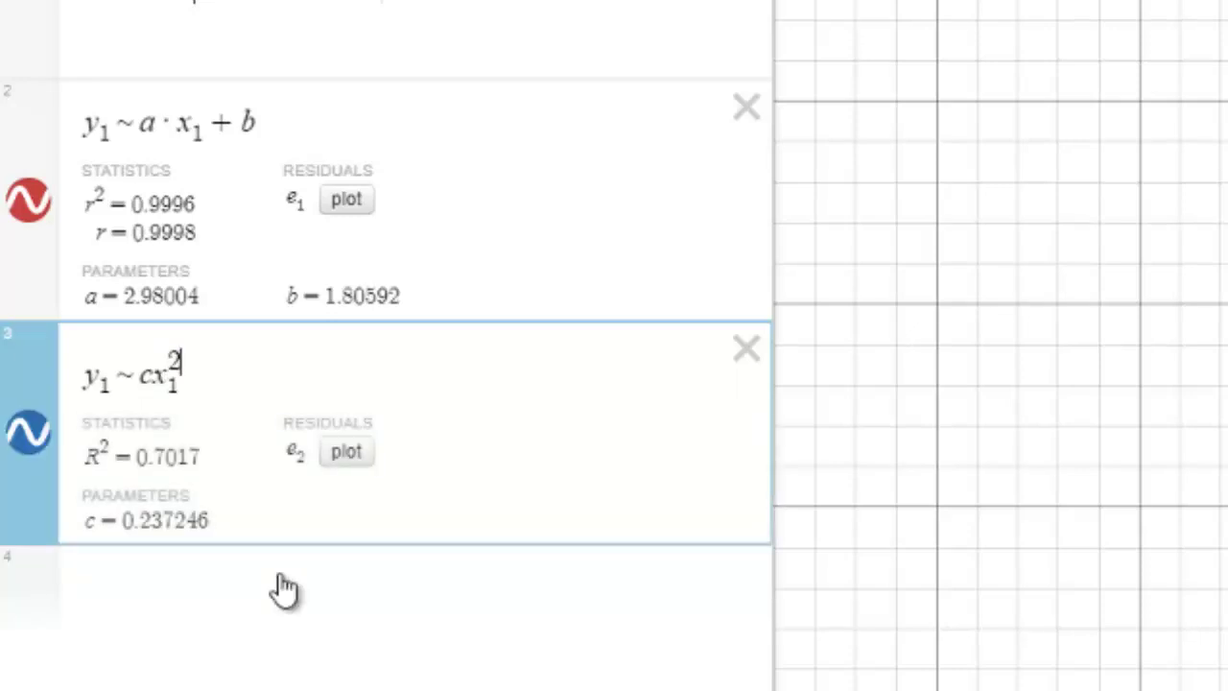
key(Right)
text(+ dx_1)
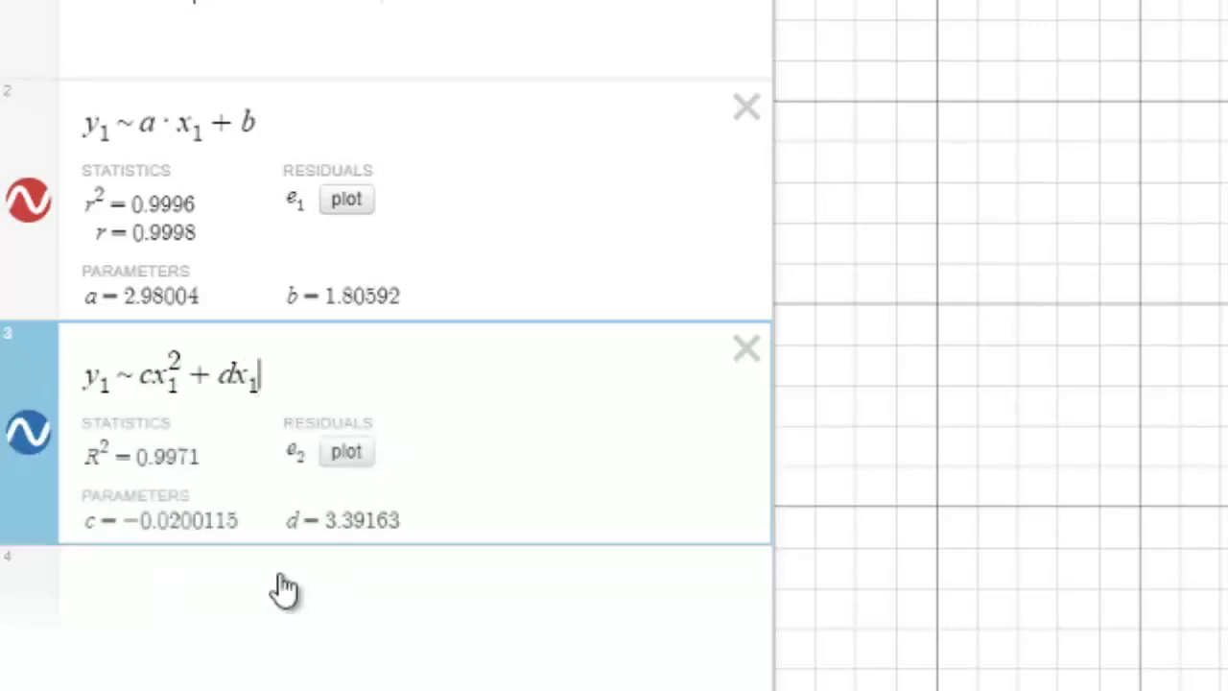
key(Right)
text(+ )
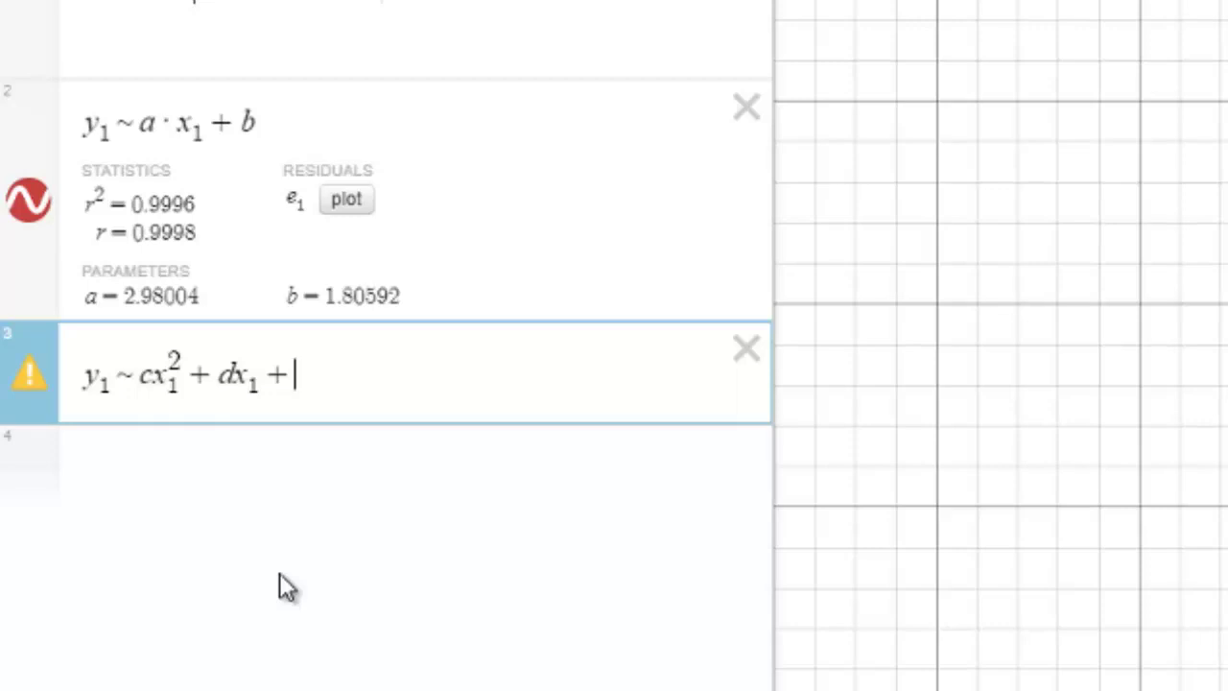
text(f)
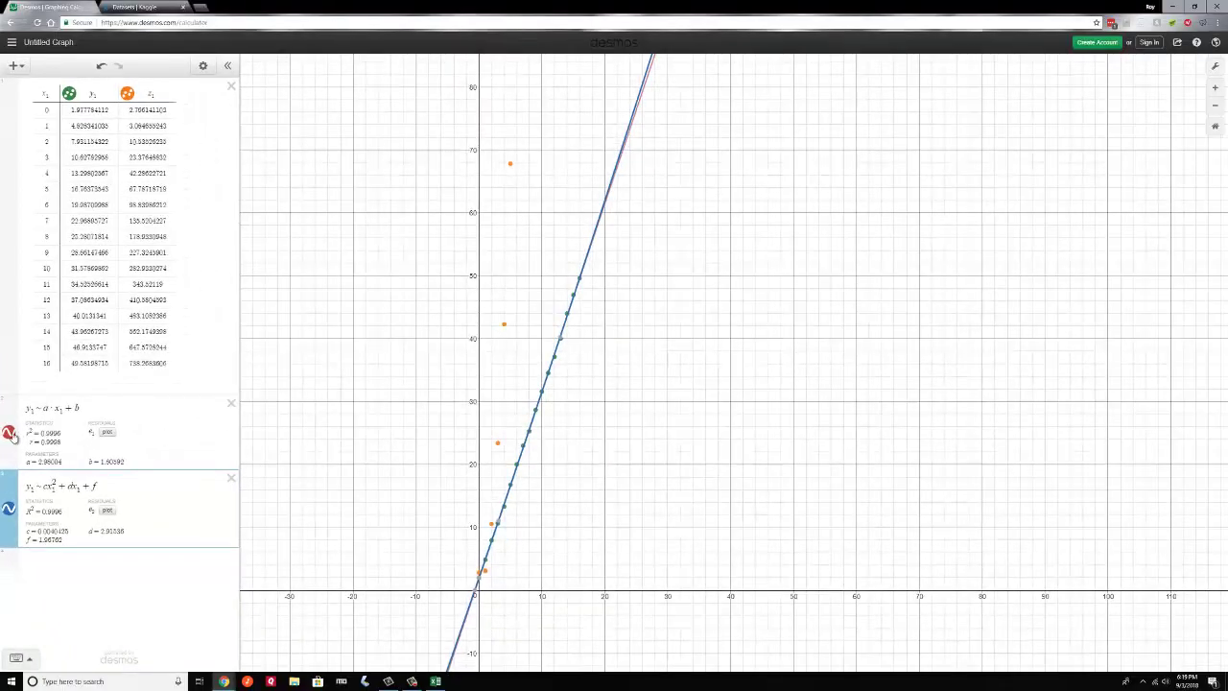
Step: Hide the red linear regression line, keep the quadratic curve visible, and frame the origin and data
click(8, 434)
click(10, 510)
click(10, 511)
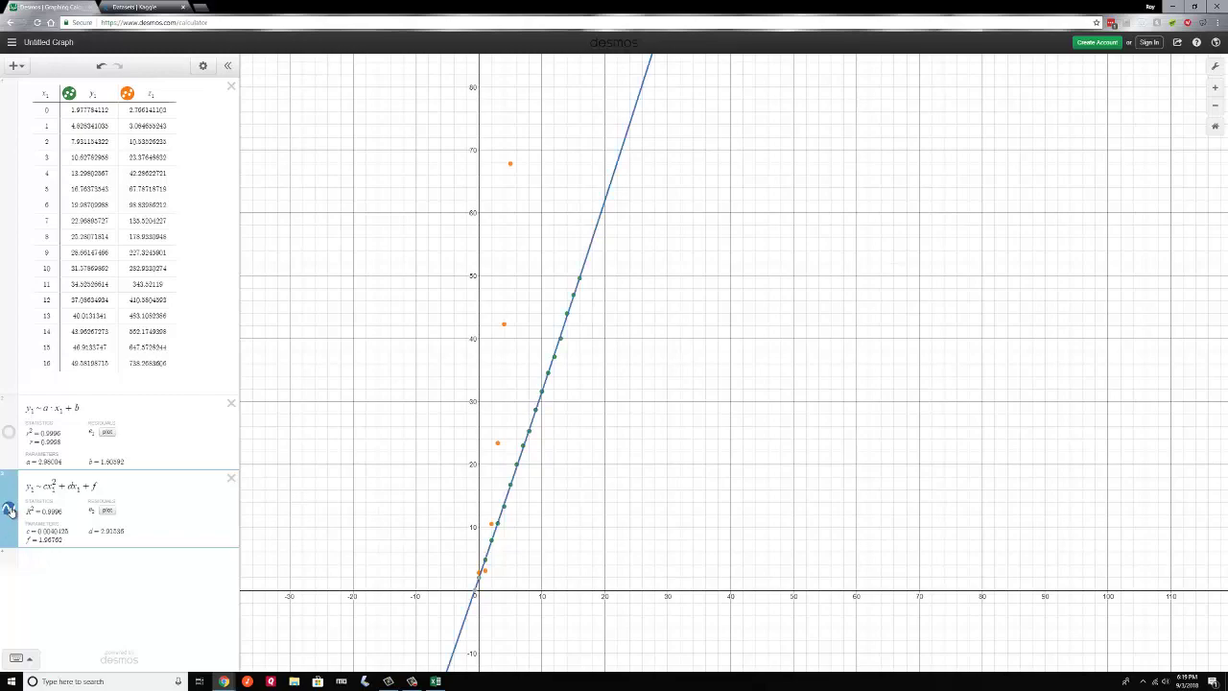
scroll(570, 431, down, 3)
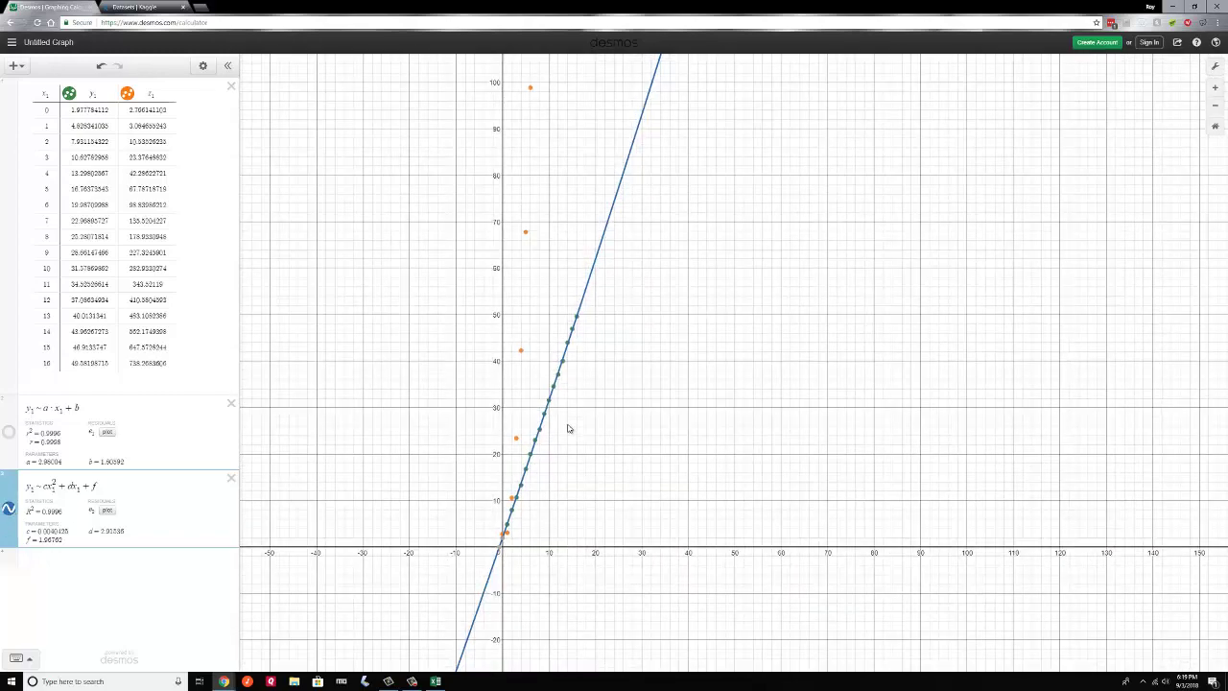
scroll(568, 429, up, 3)
scroll(507, 406, up, 2)
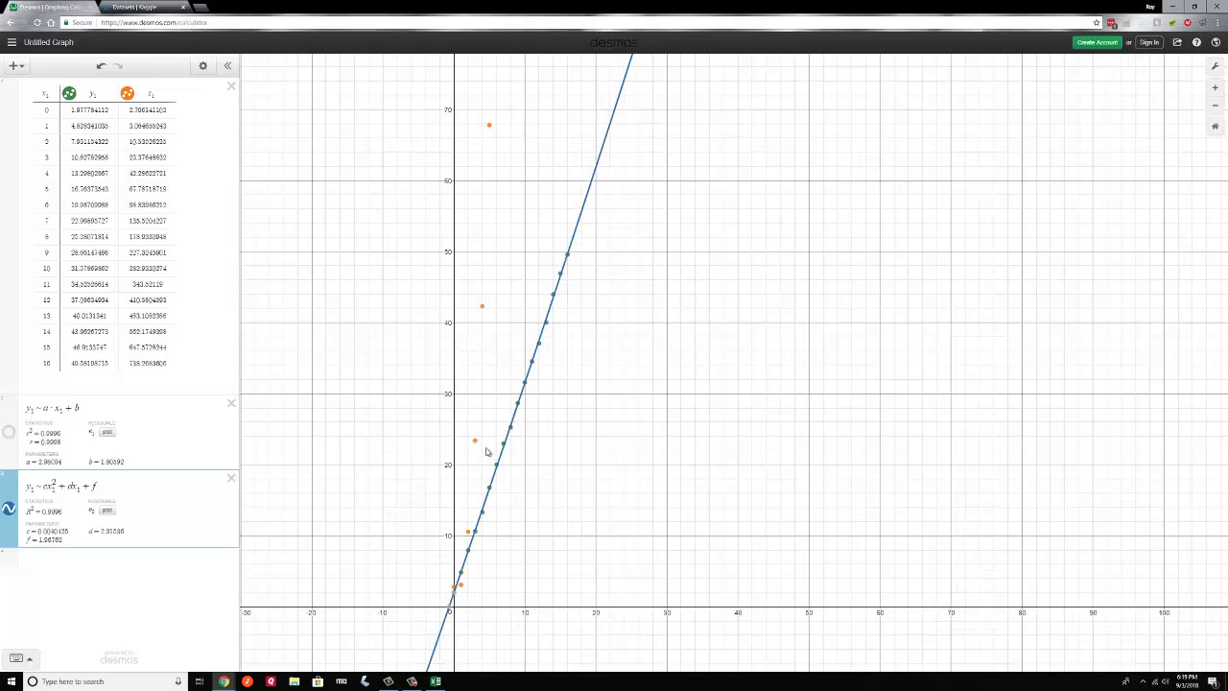
scroll(487, 451, down, 1)
scroll(486, 451, down, 15)
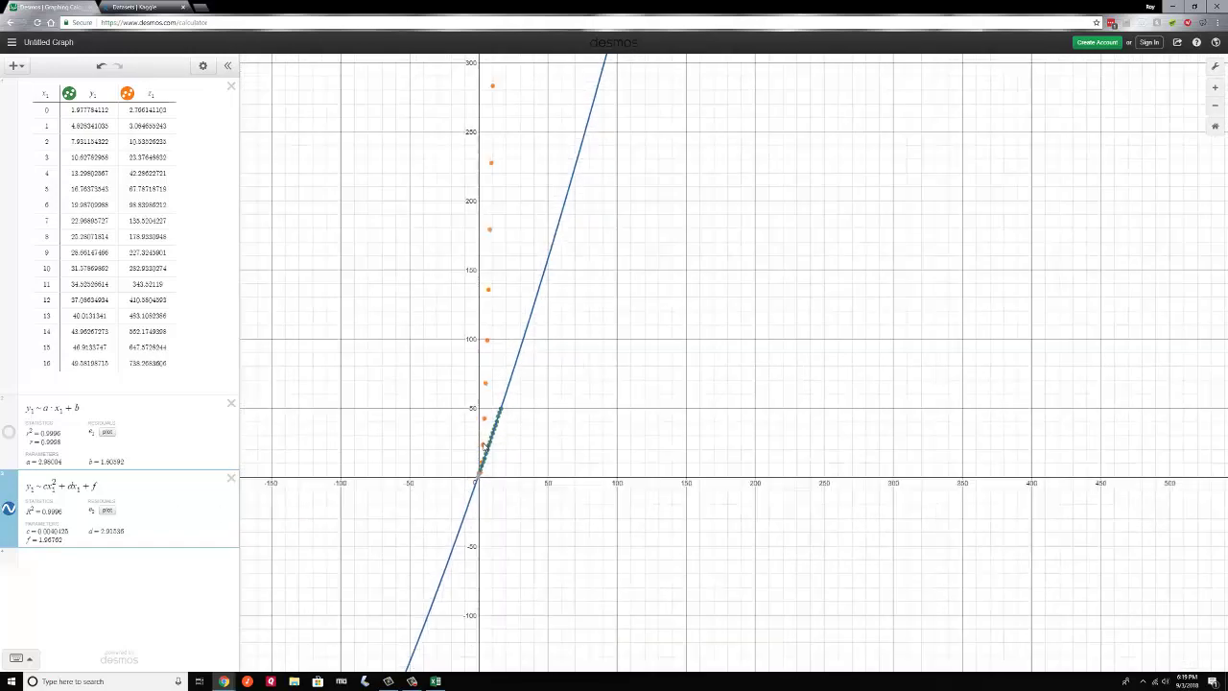
scroll(475, 439, up, 8)
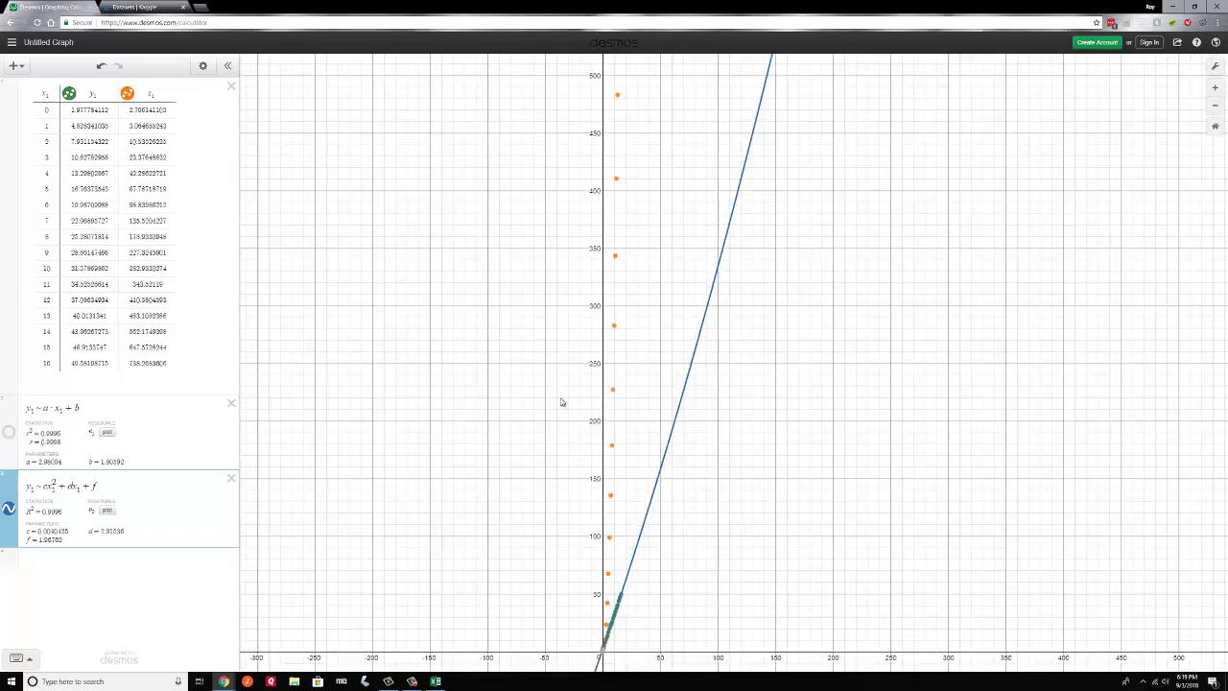
scroll(614, 474, up, 6)
scroll(688, 275, up, 3)
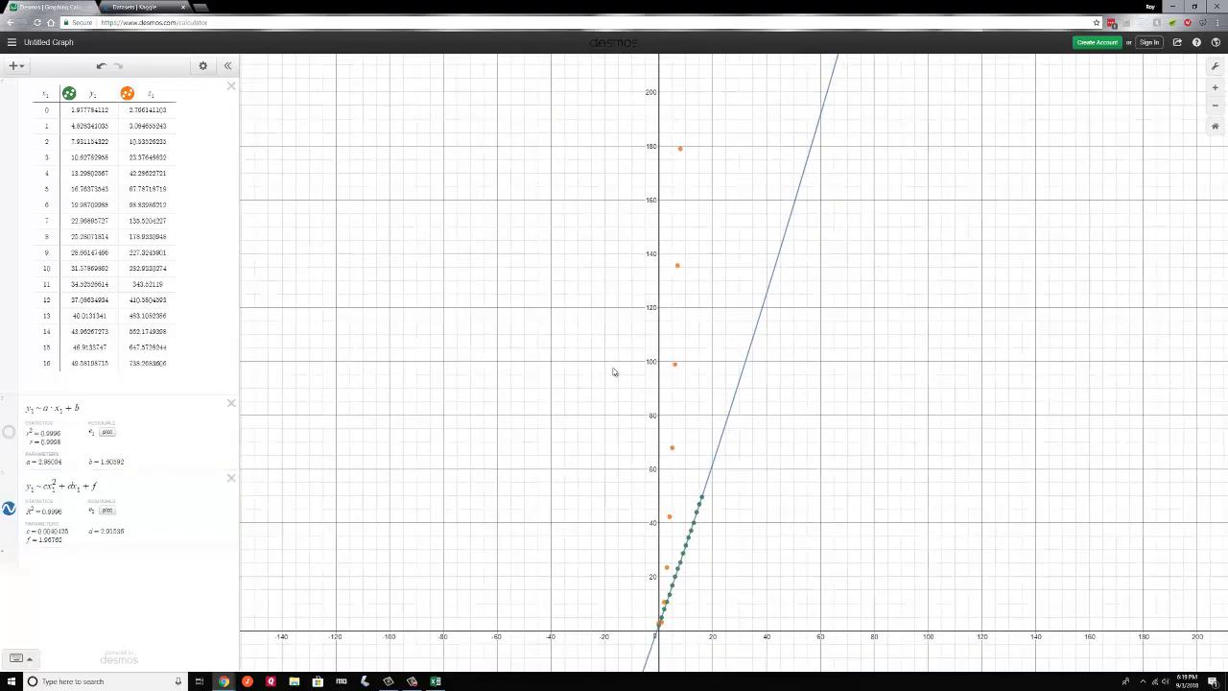
drag(614, 368, 542, 226)
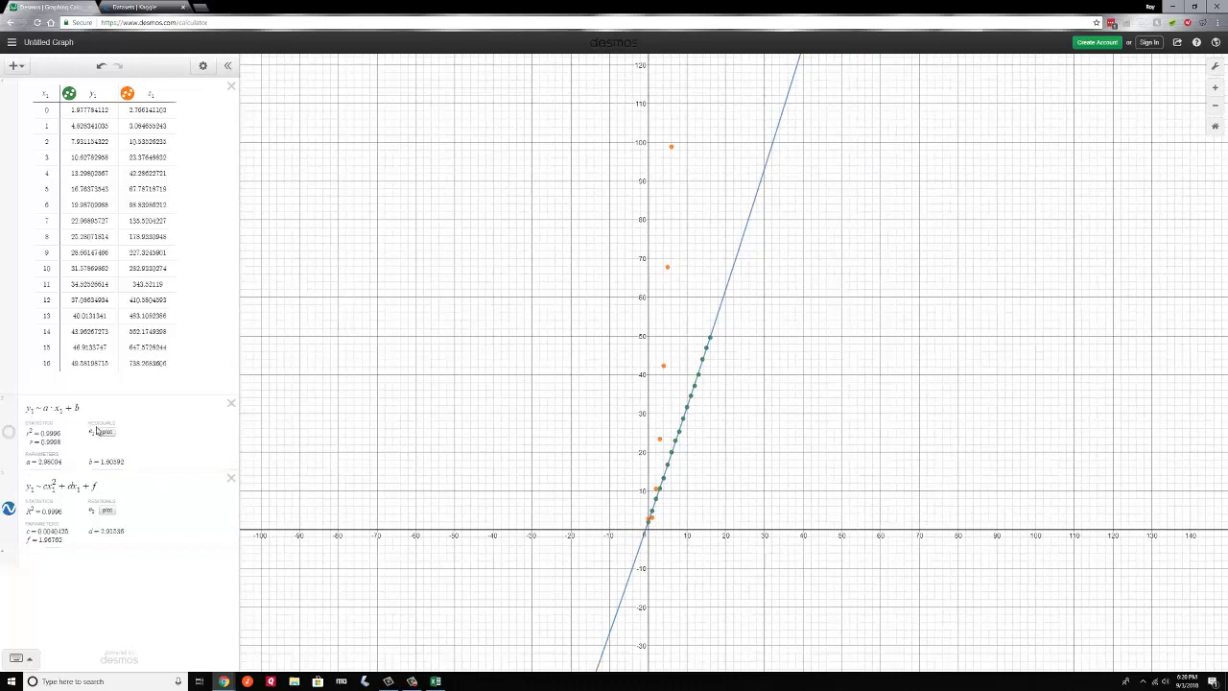
Step: Delete both y₁ regressions and enter the quadratic fit z₁ ~ ax₁² + bx₁ + c
click(230, 403)
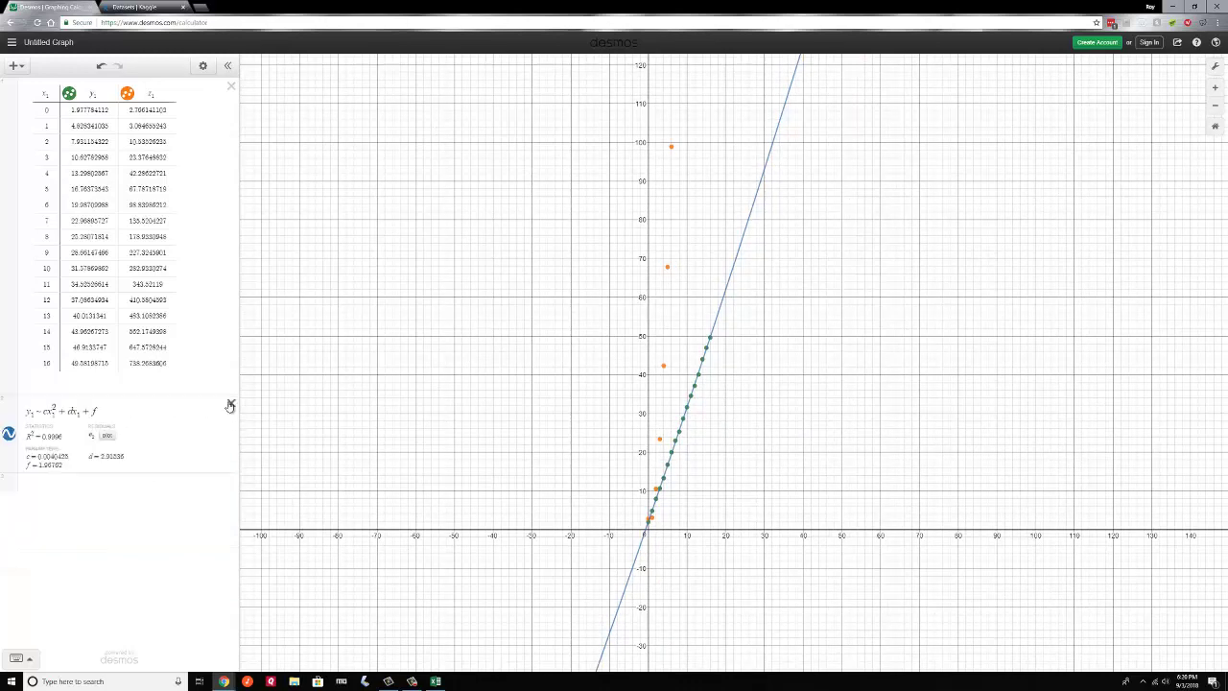
click(230, 405)
click(84, 422)
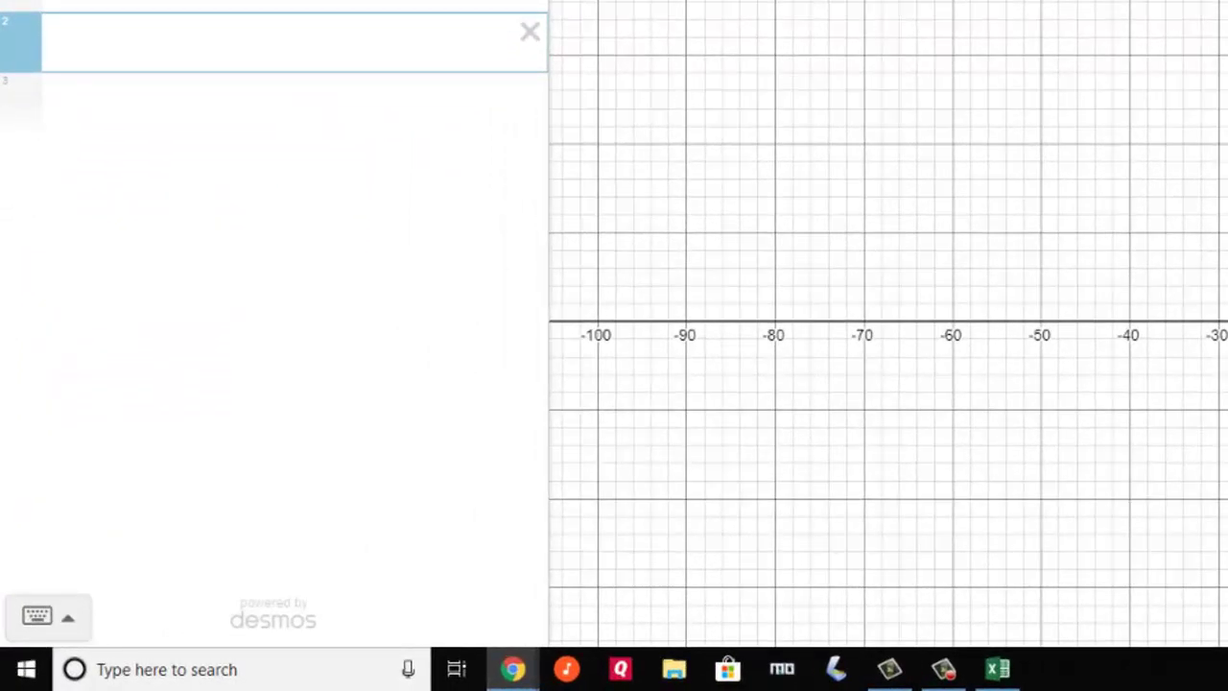
text(y_1)
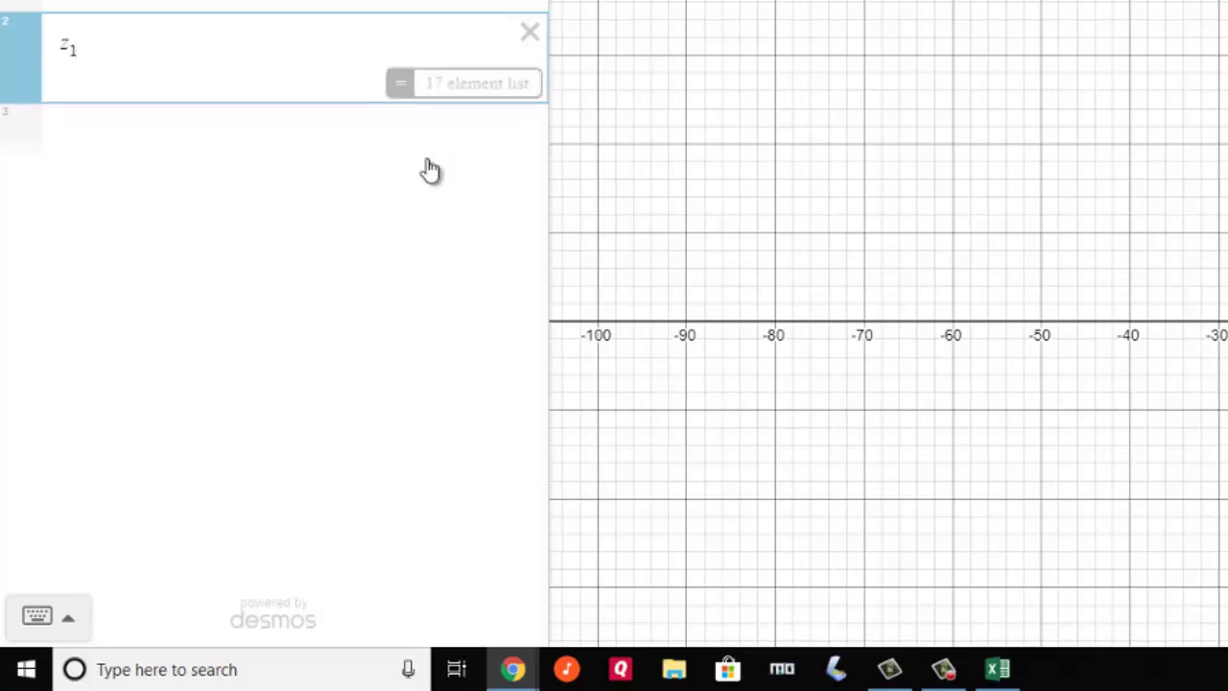
text(~ax)
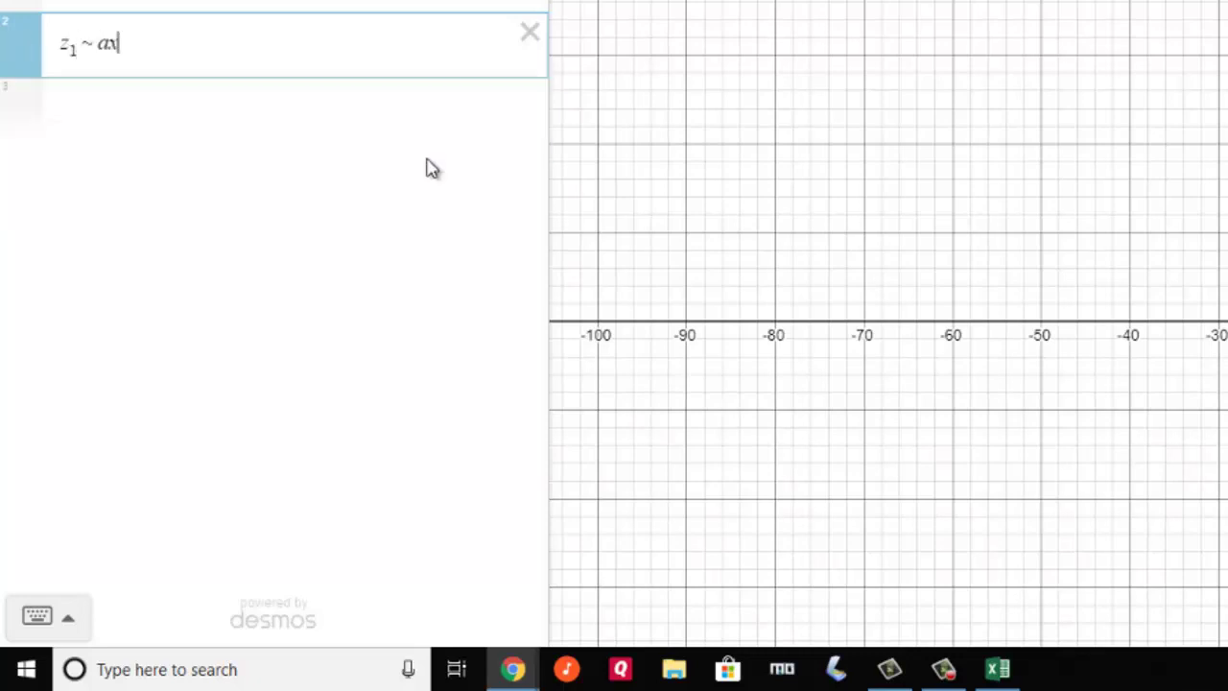
text(_1^2)
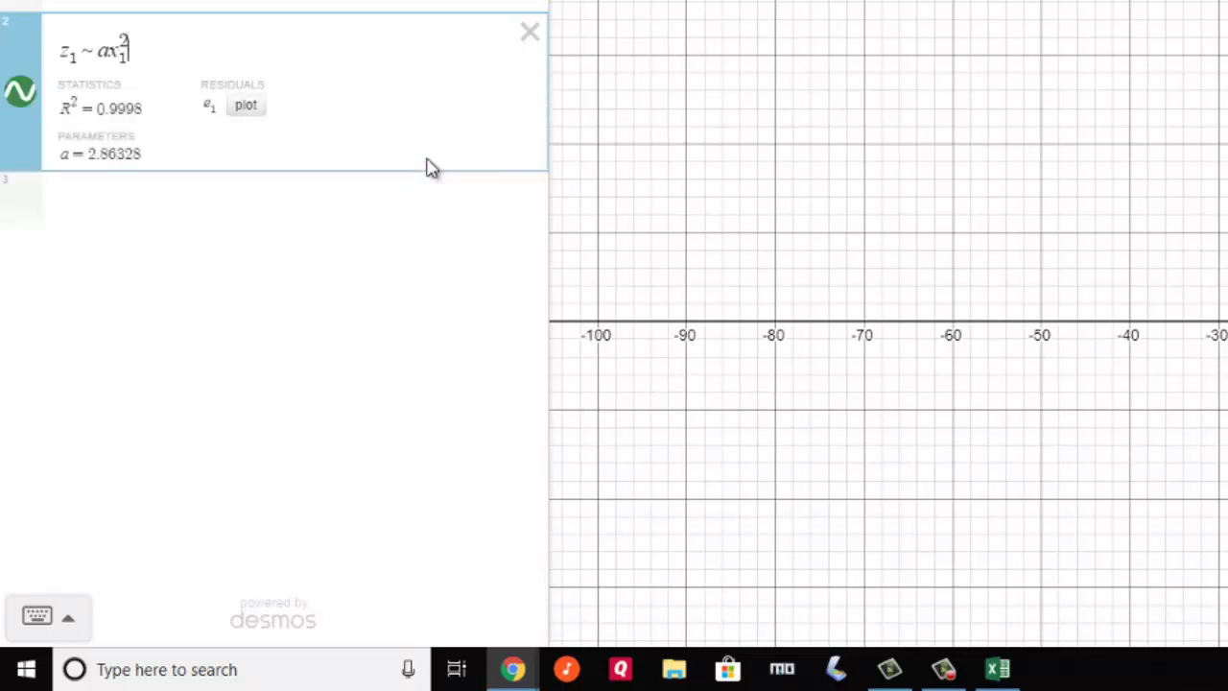
key(Right)
text(+ bx)
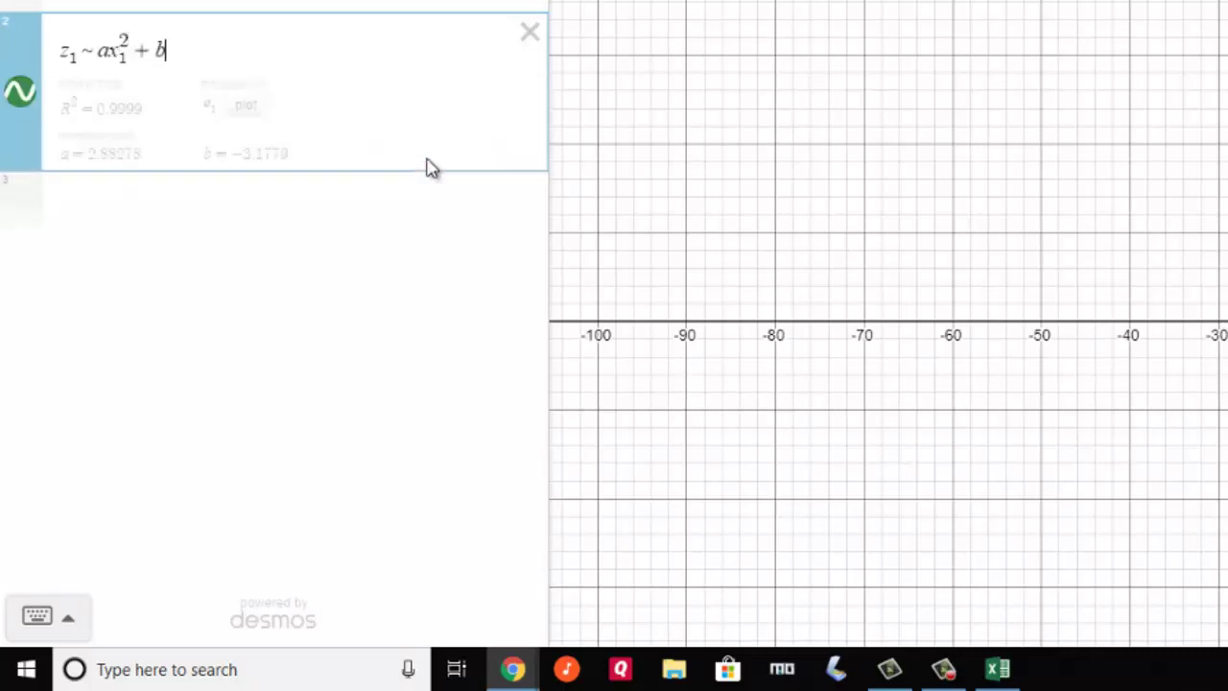
text(_1)
key(Right)
text(+c)
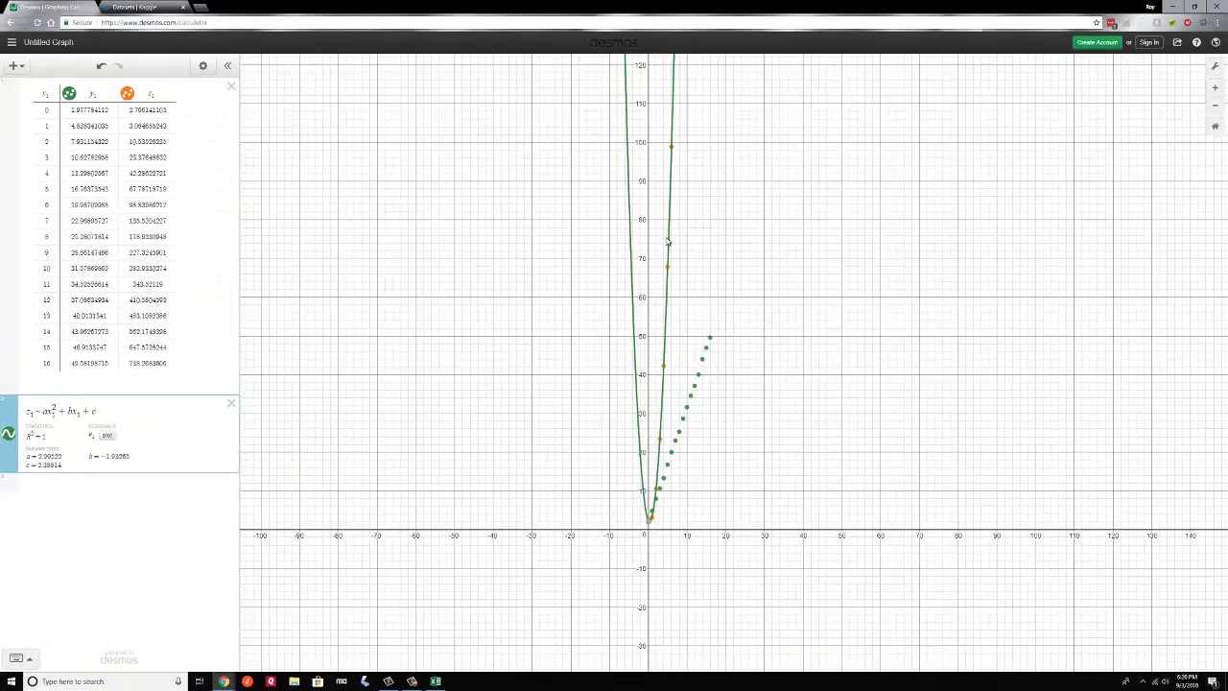
scroll(667, 241, down, 5)
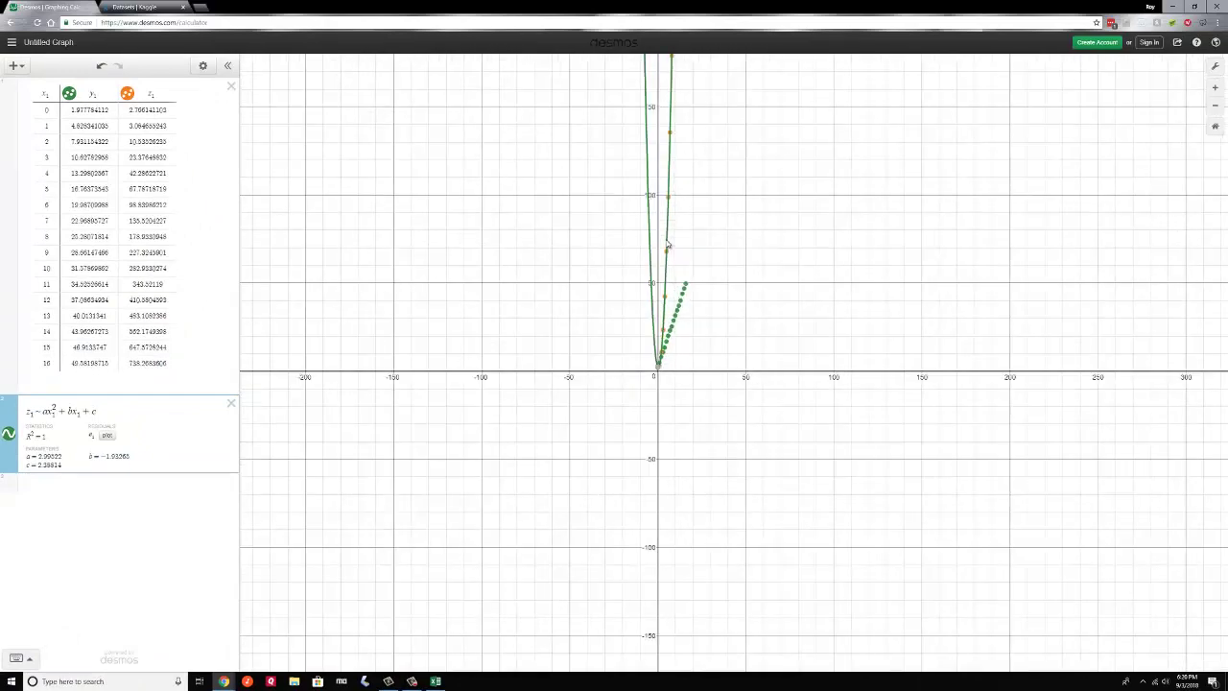
scroll(667, 244, up, 5)
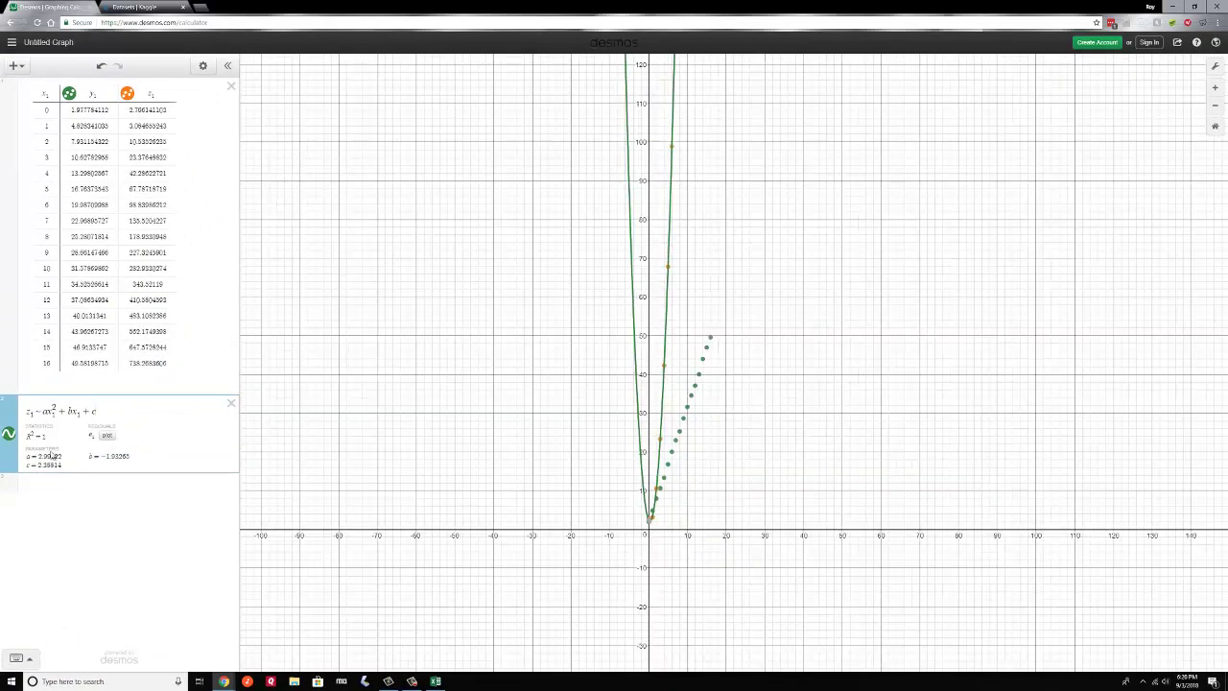